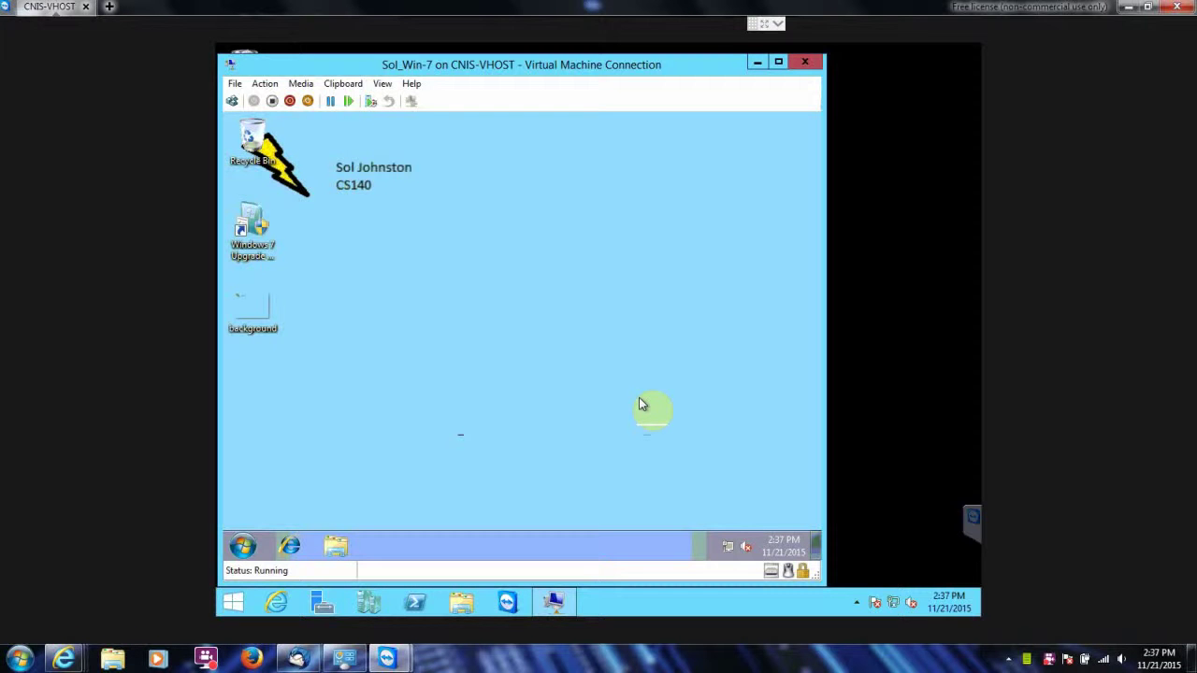
Step: Open System Properties on the System Protection tab via Control Panel's System and Security and System pages
{"action": "left_click", "coordinate": [242, 554]}
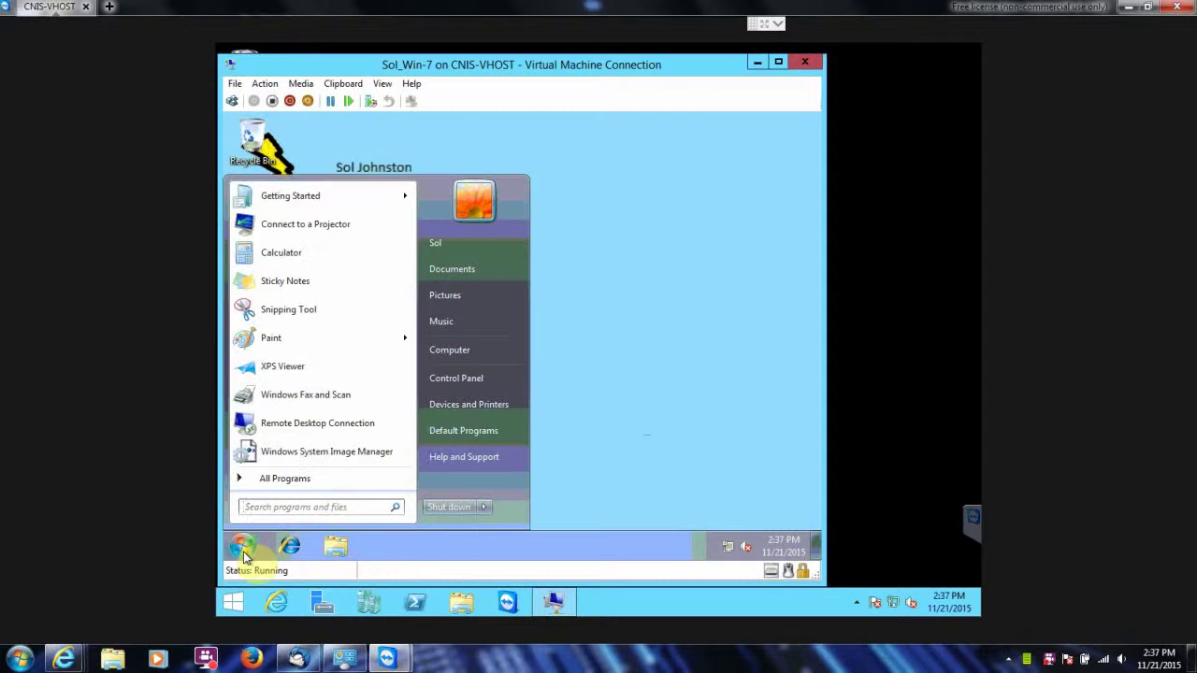
{"action": "left_click", "coordinate": [474, 389]}
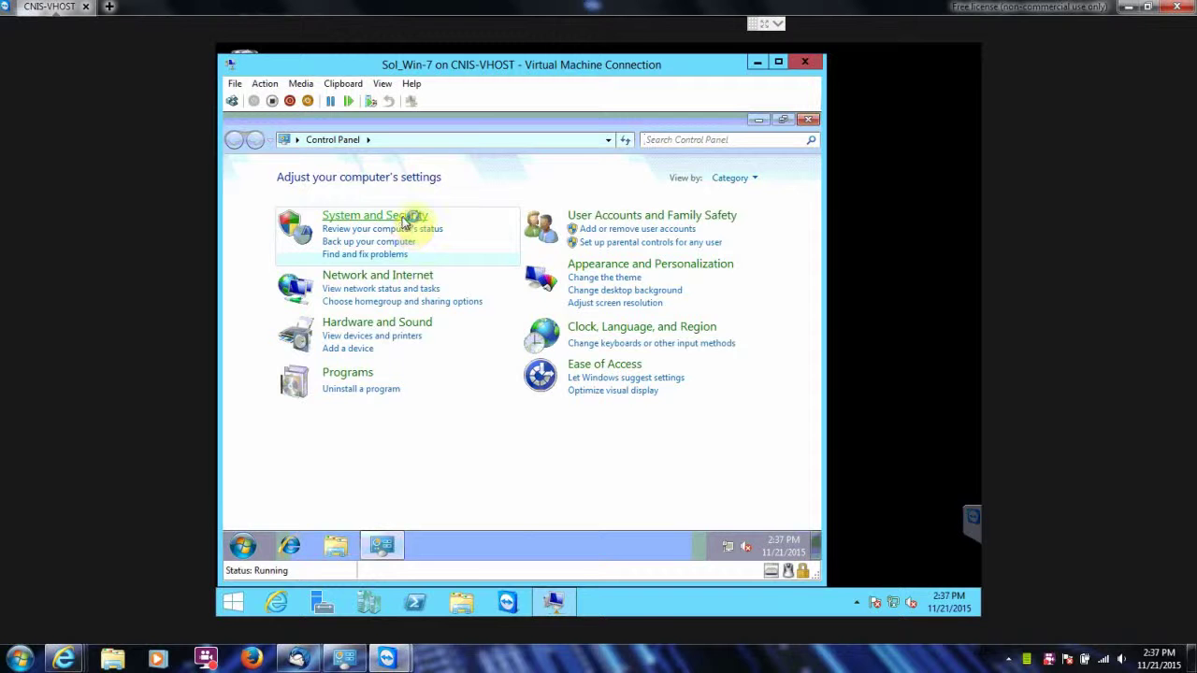
{"action": "left_click", "coordinate": [404, 221]}
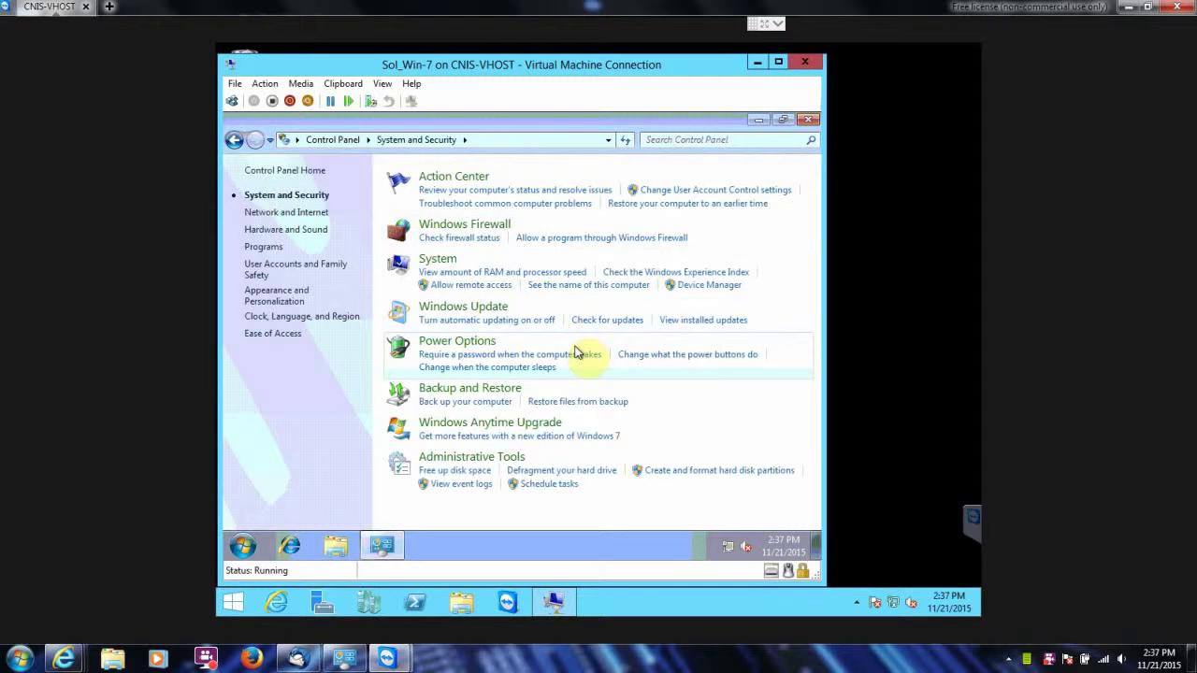
{"action": "left_click", "coordinate": [445, 263]}
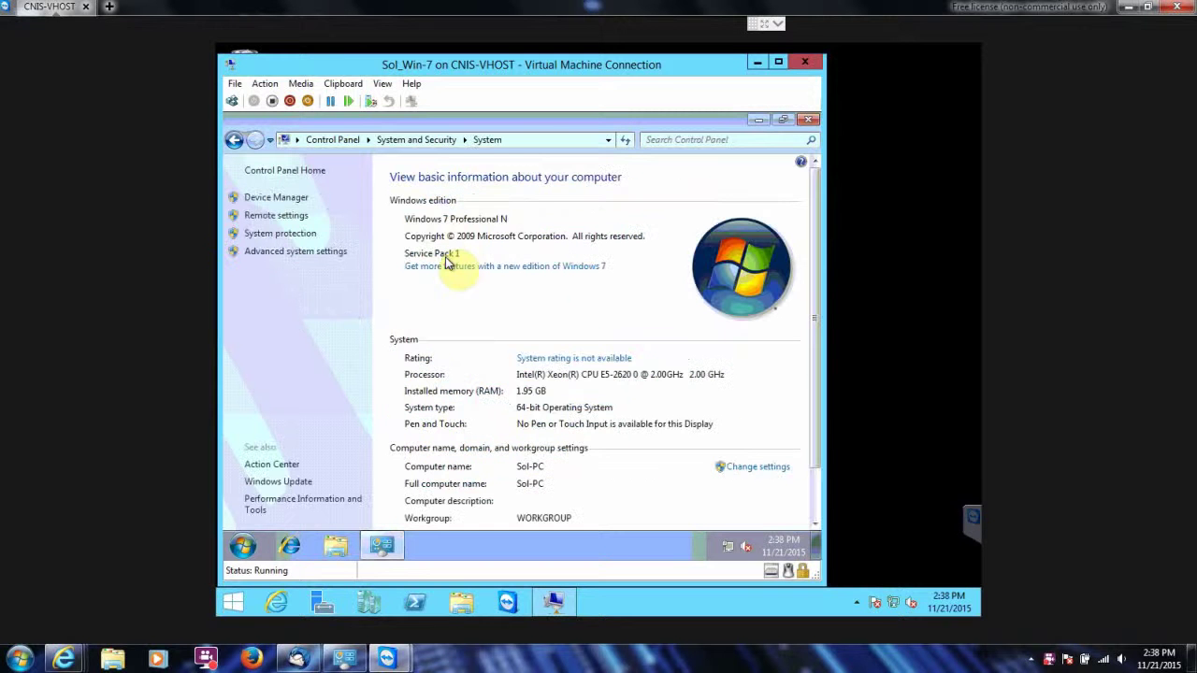
{"action": "left_click", "coordinate": [307, 234]}
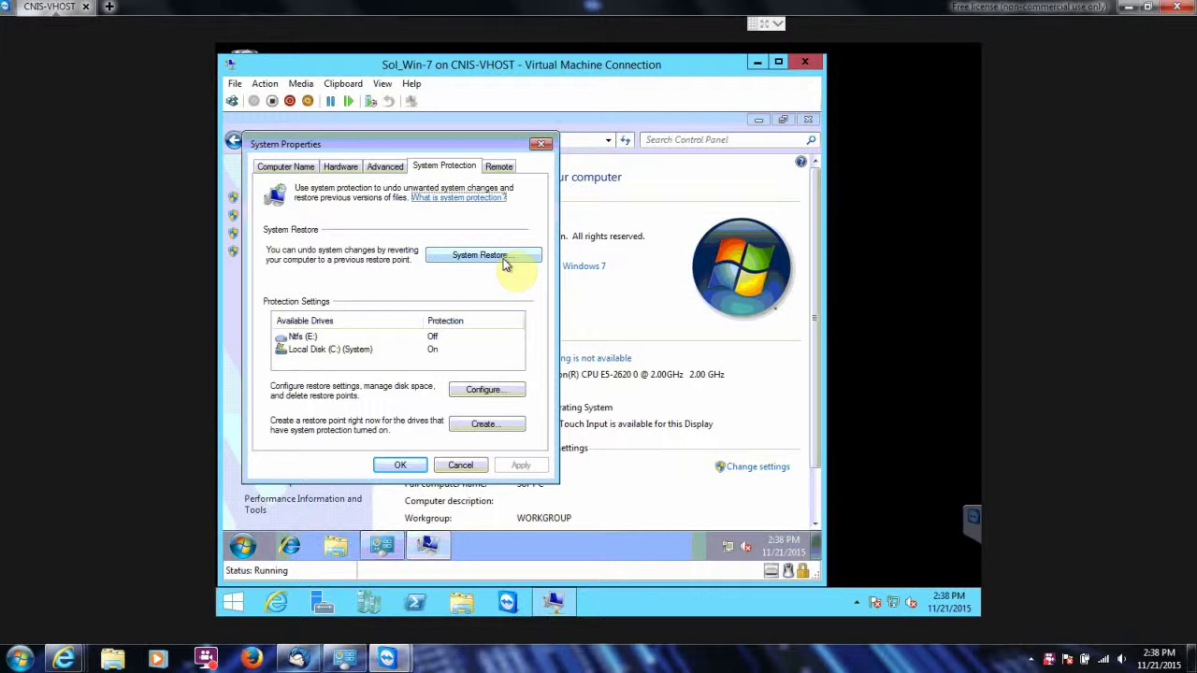
Step: Create a restore point described 'Old desktop image', then dismiss the success message and close System Properties
{"action": "left_click", "coordinate": [484, 426]}
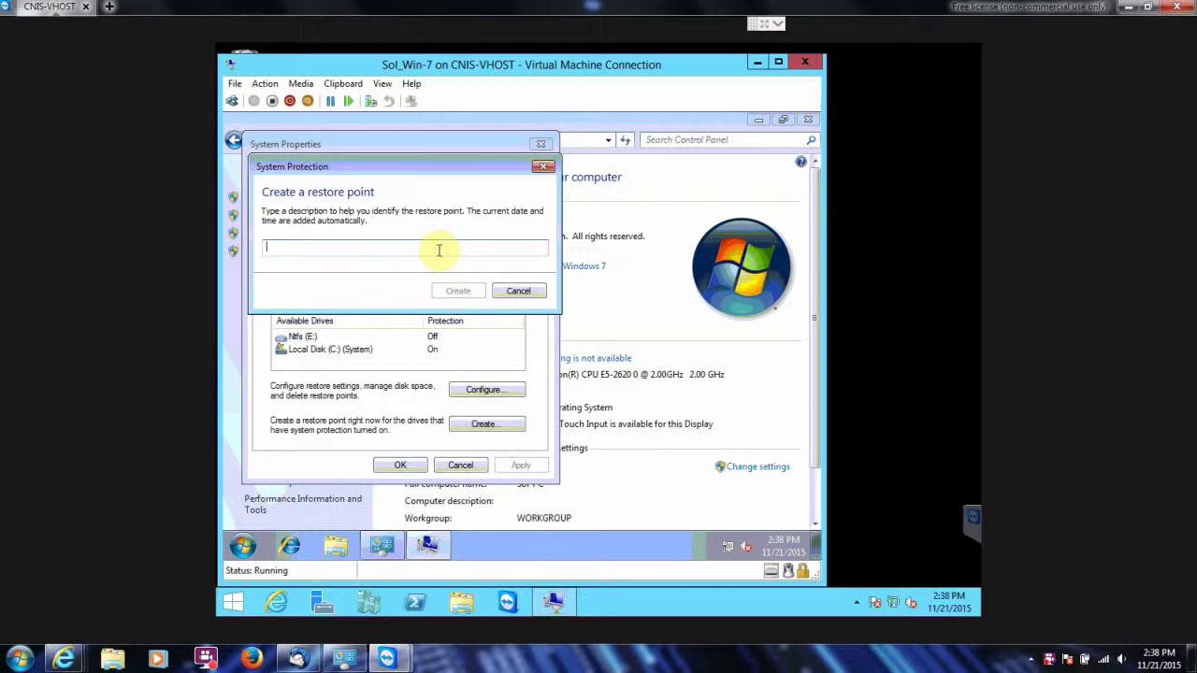
{"action": "type", "text": "Old "}
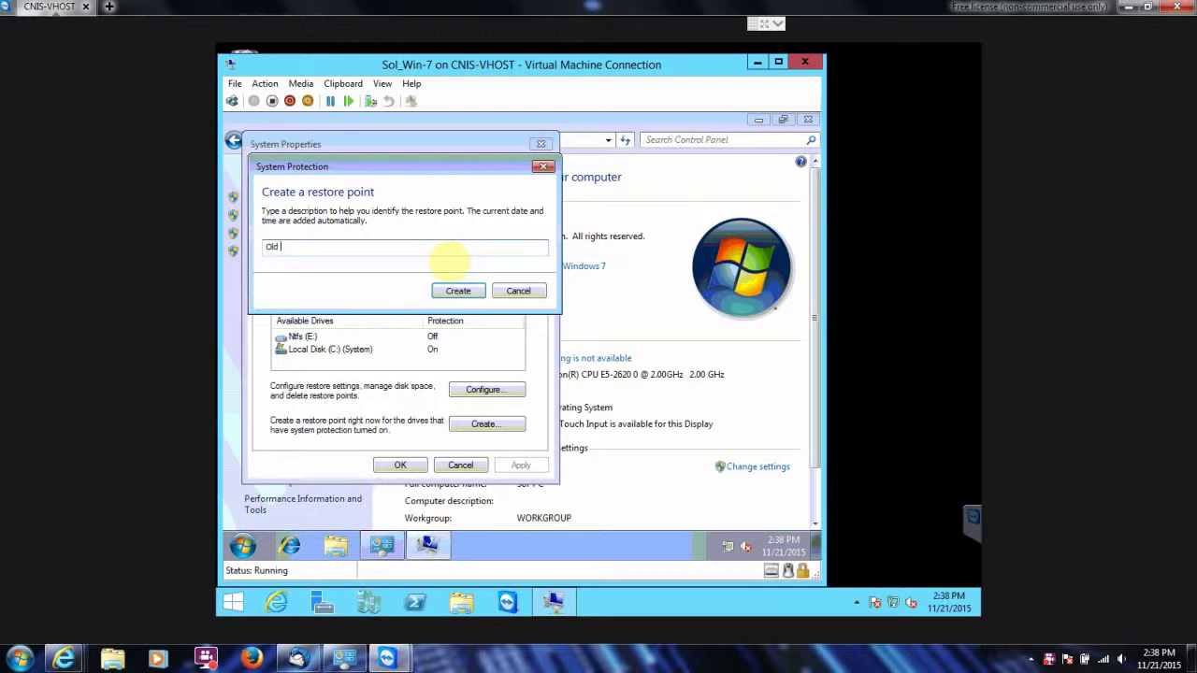
{"action": "type", "text": "desktop image"}
{"action": "left_click", "coordinate": [461, 293]}
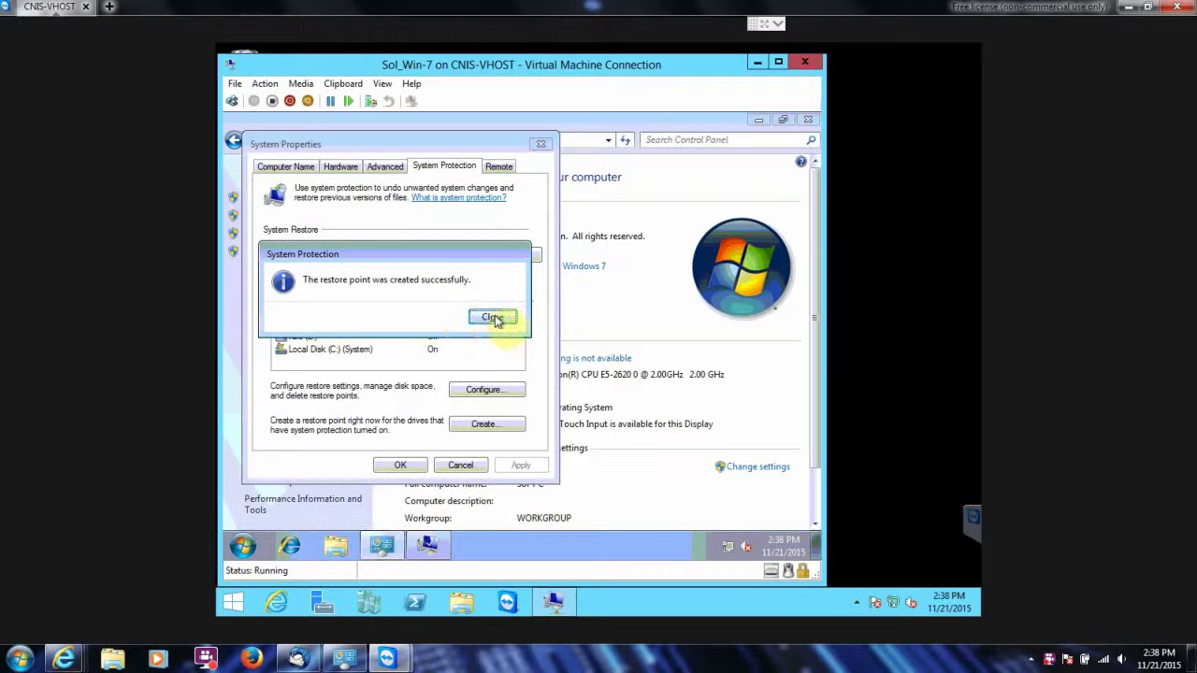
{"action": "left_click", "coordinate": [492, 318]}
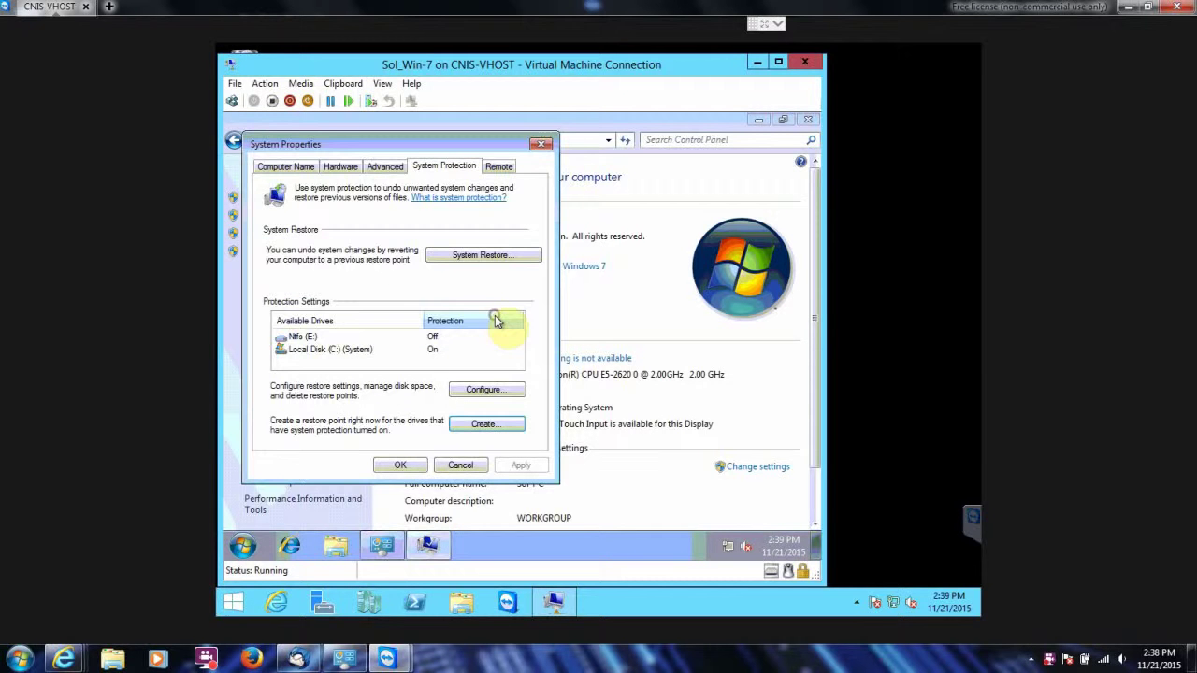
{"action": "left_click", "coordinate": [400, 466]}
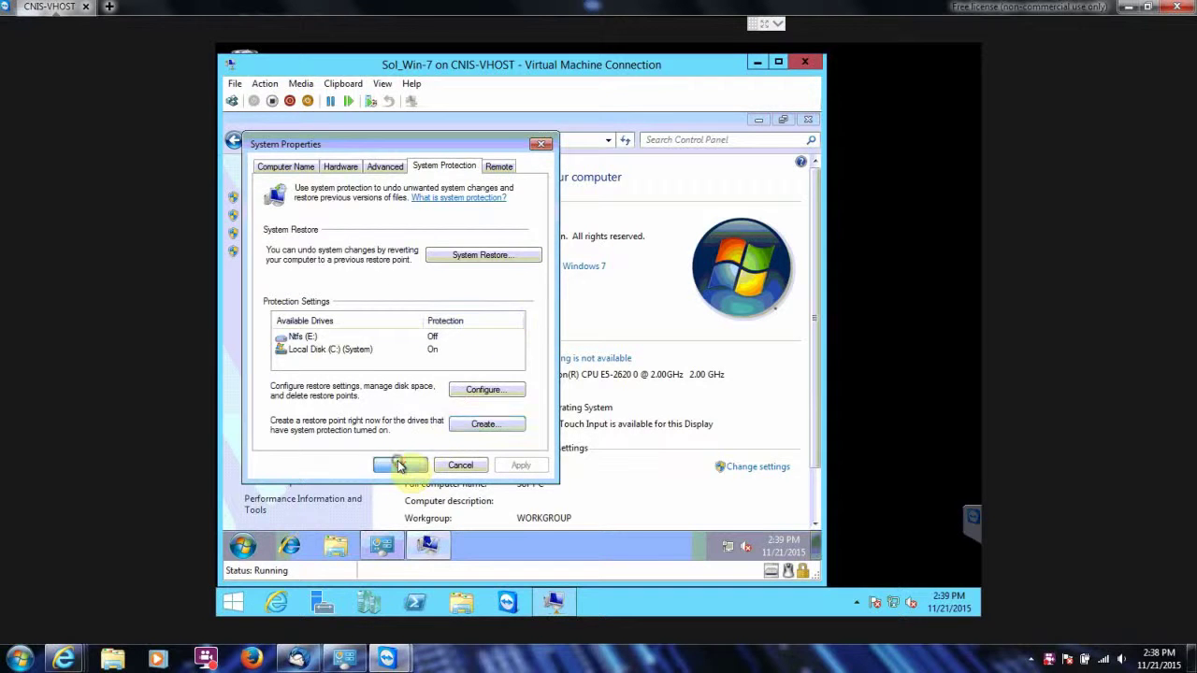
Step: Close Control Panel and apply the Architecture Aero theme from the desktop's Personalization settings
{"action": "left_click", "coordinate": [810, 121]}
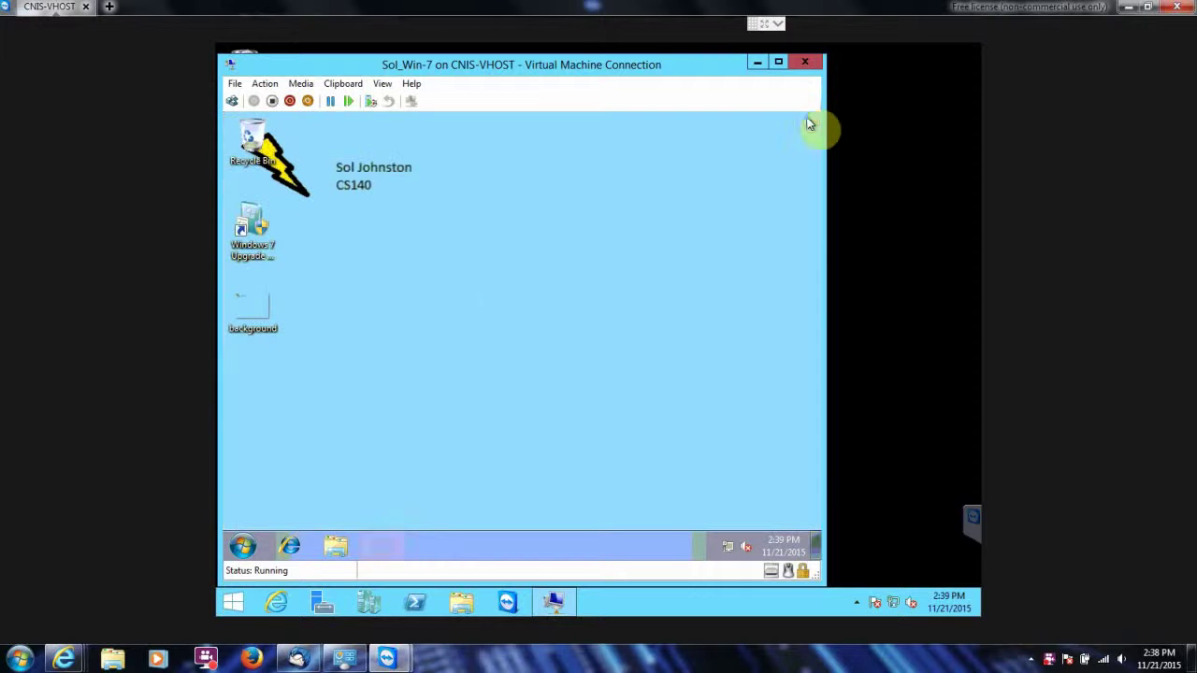
{"action": "right_click", "coordinate": [456, 235]}
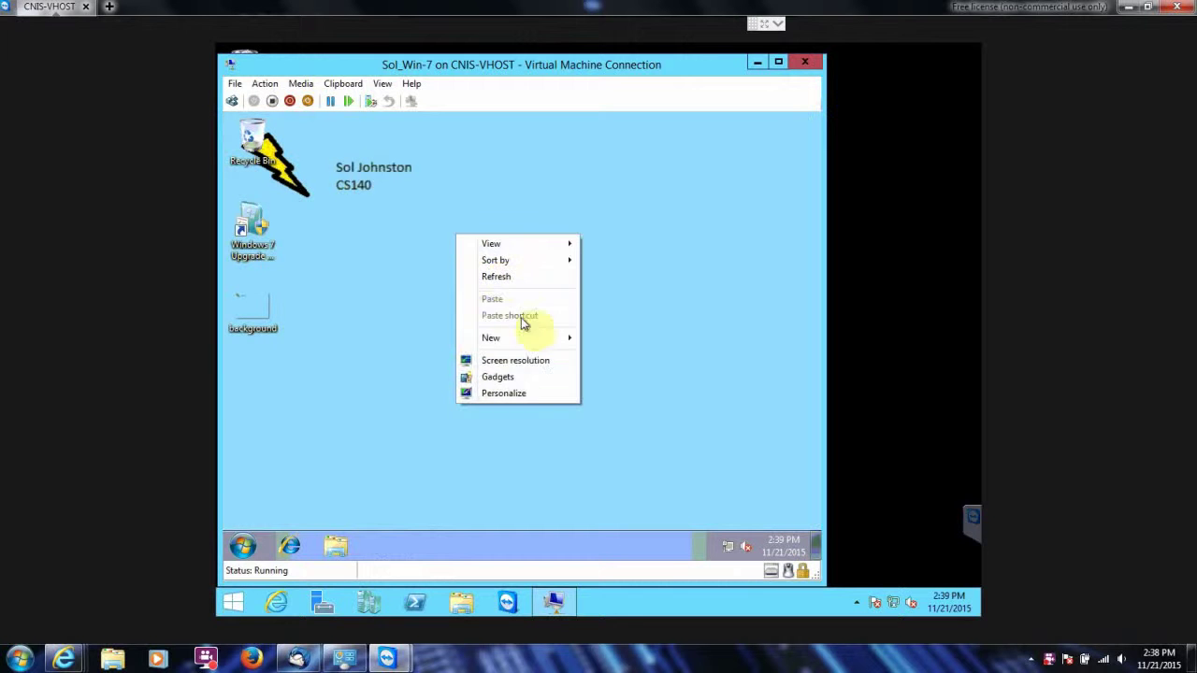
{"action": "left_click", "coordinate": [521, 393]}
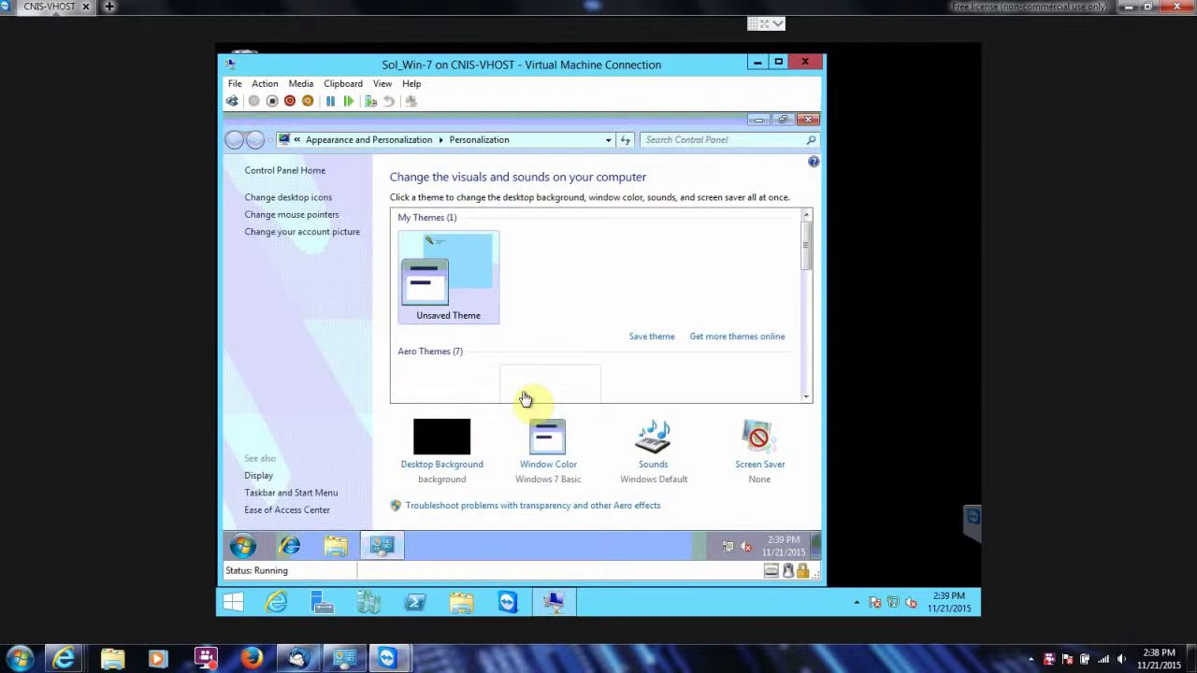
{"action": "scroll", "coordinate": [477, 393], "scroll_direction": "down", "scroll_amount": 1}
{"action": "left_click", "coordinate": [485, 395]}
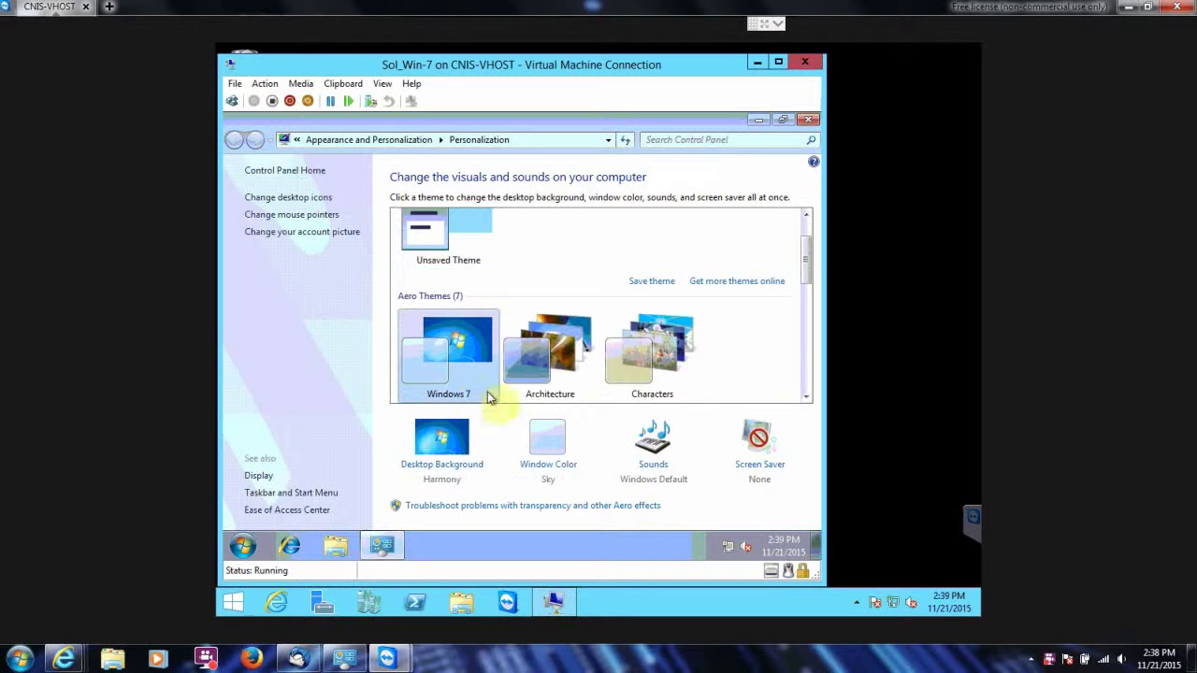
{"action": "left_click", "coordinate": [550, 360]}
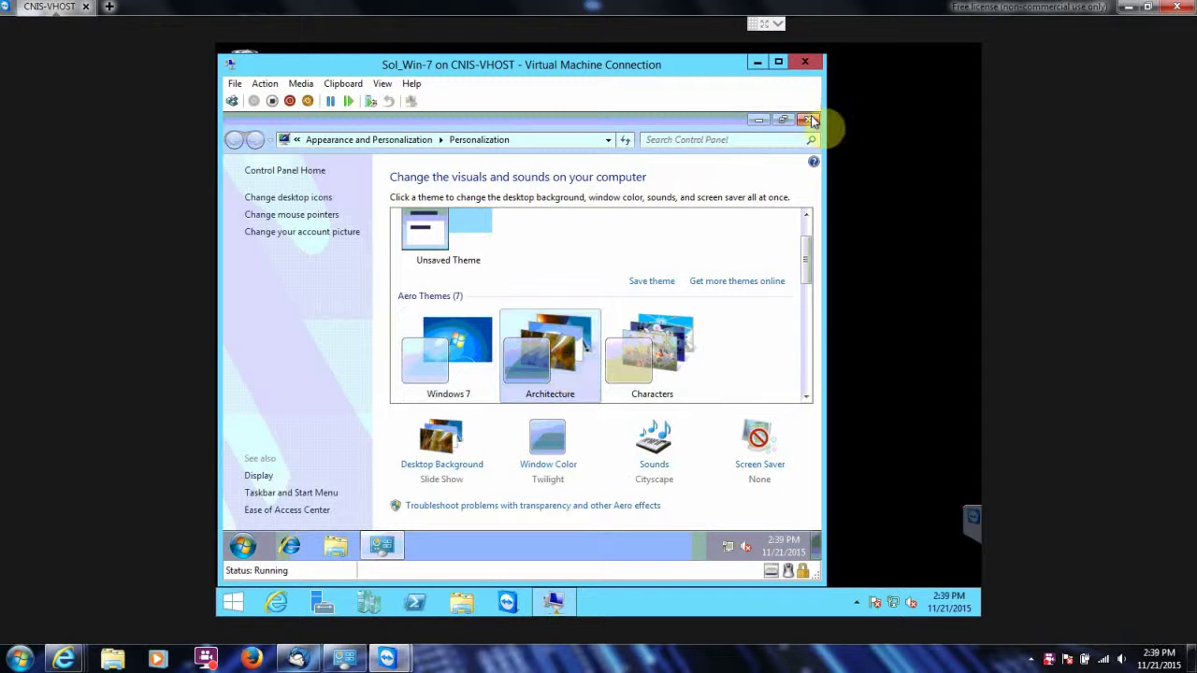
{"action": "left_click", "coordinate": [811, 121]}
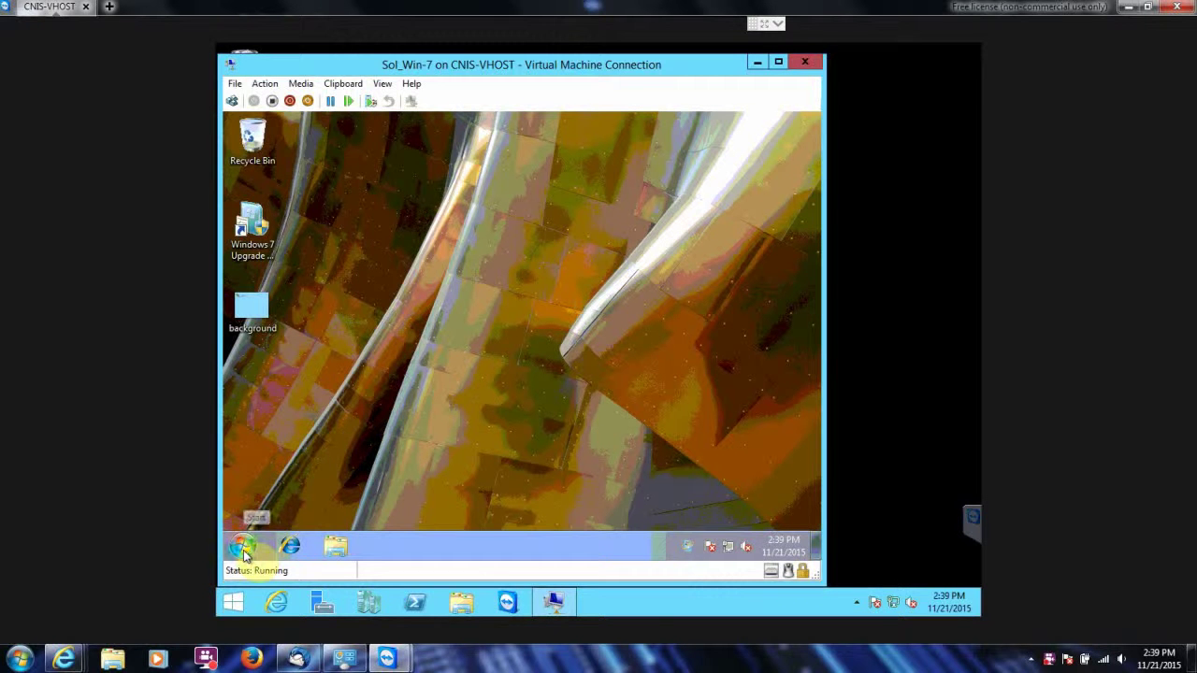
Step: In the Documents library, create a New Rich Text Document
{"action": "left_click", "coordinate": [336, 548]}
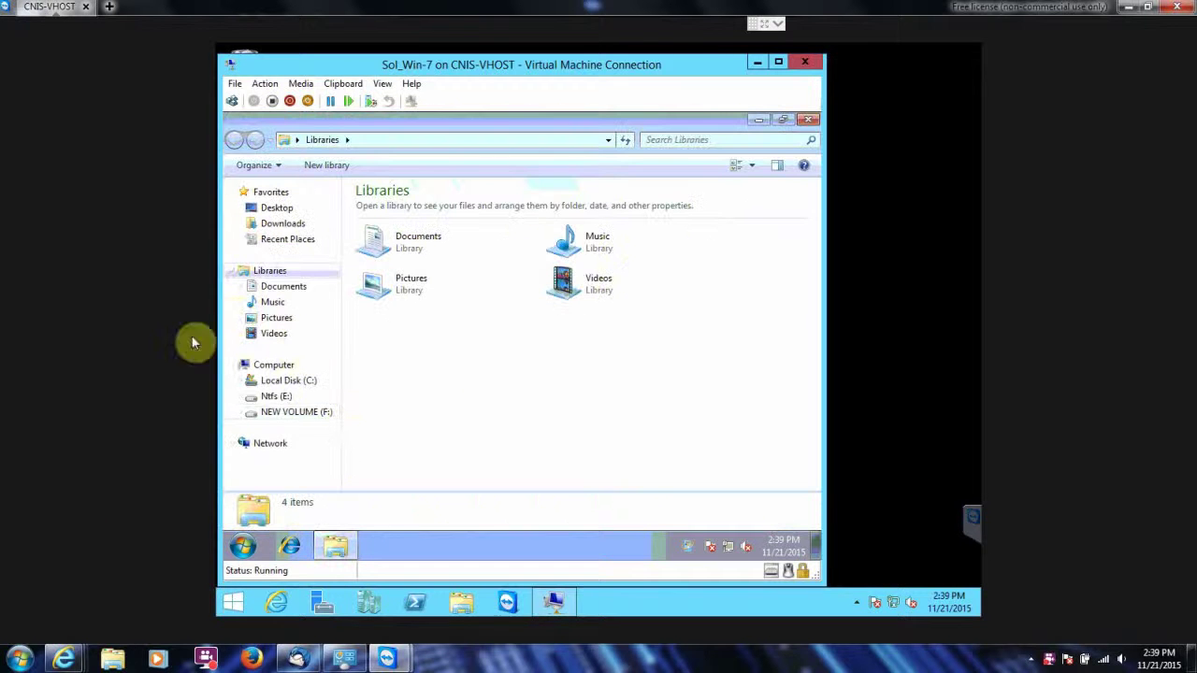
{"action": "left_click", "coordinate": [296, 289]}
{"action": "right_click", "coordinate": [481, 308]}
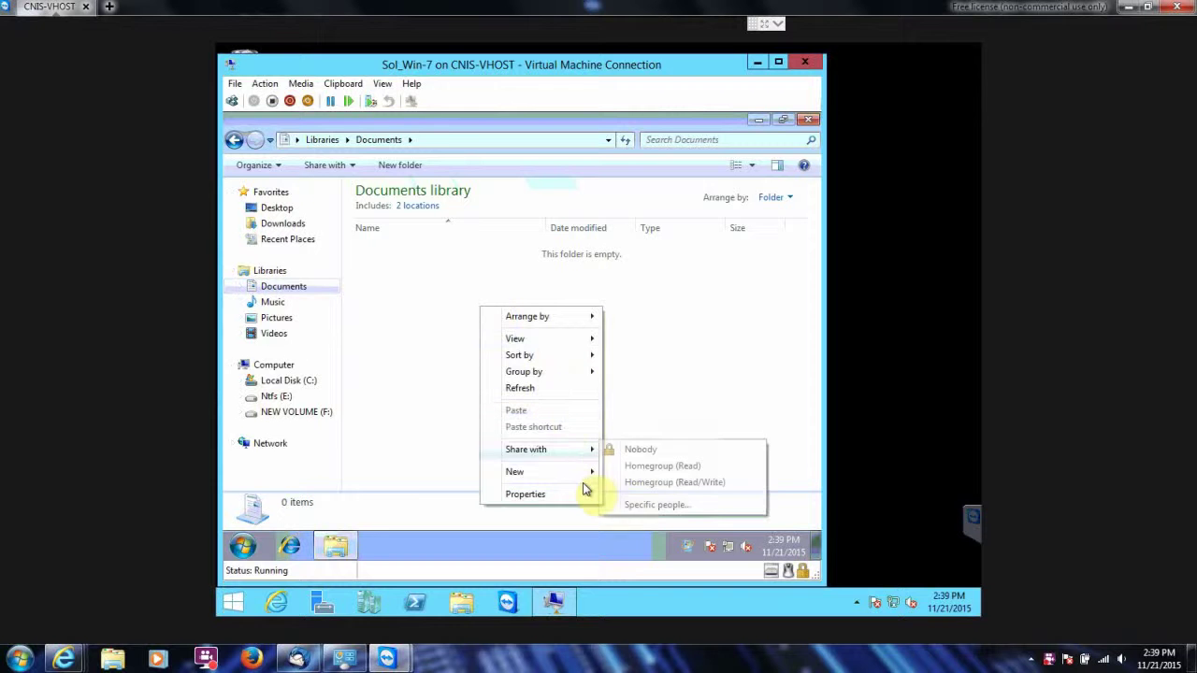
{"action": "mouse_move", "coordinate": [585, 480]}
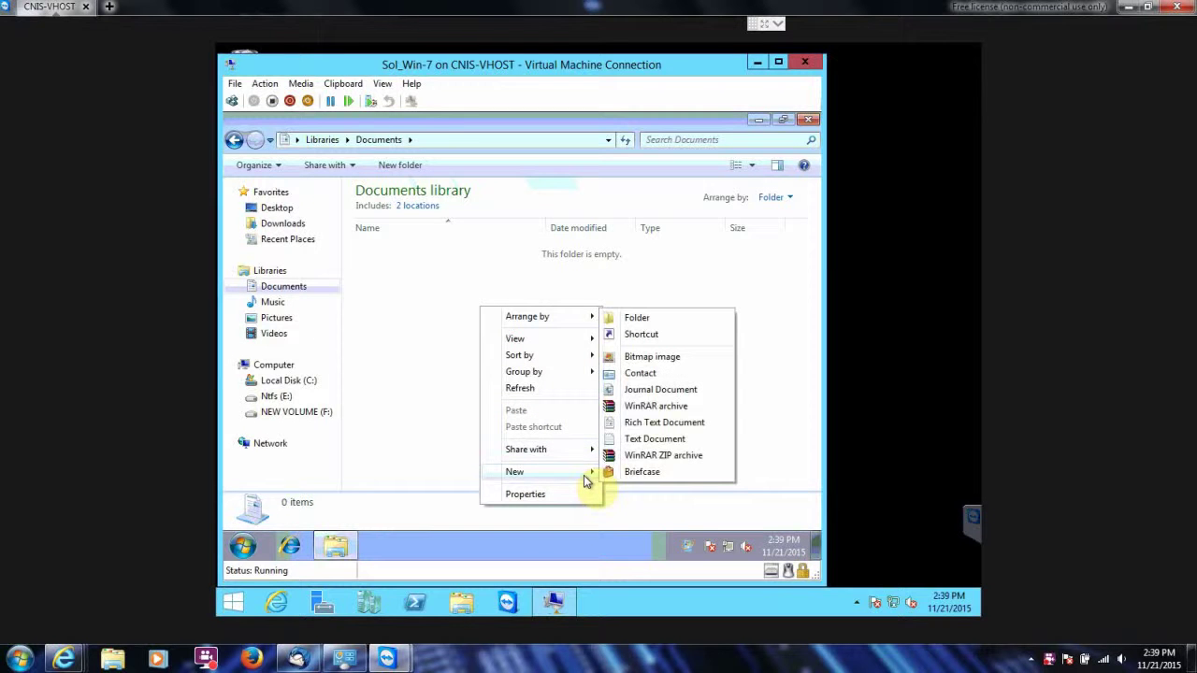
{"action": "left_click", "coordinate": [677, 428]}
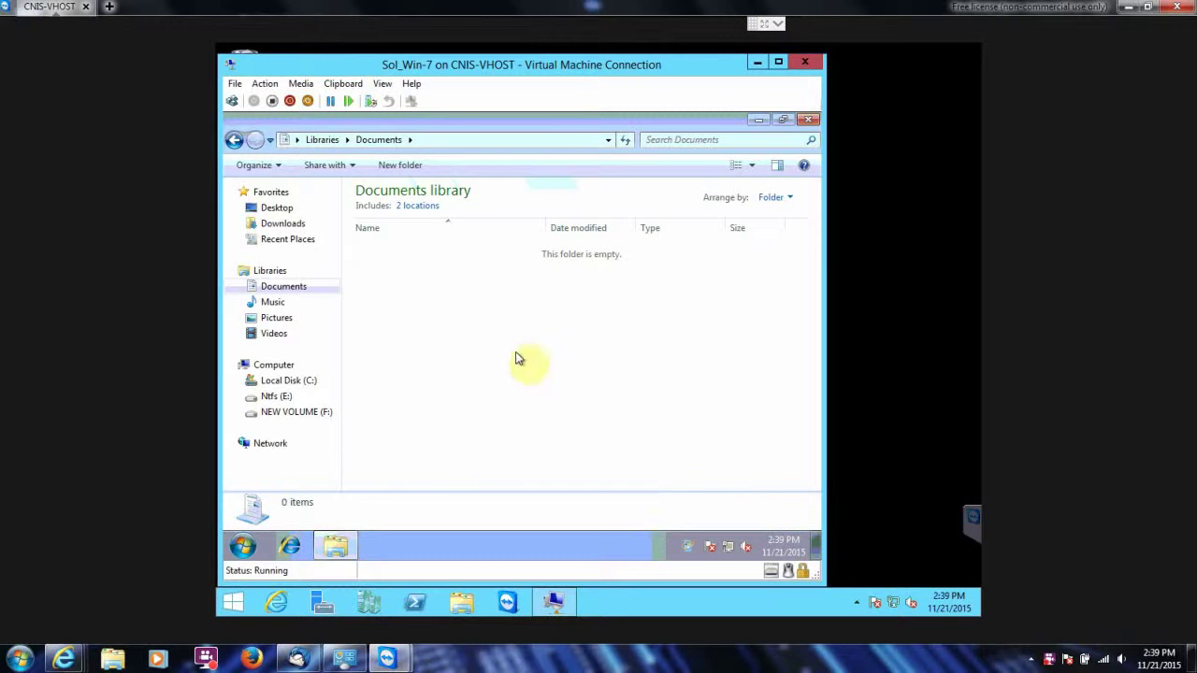
Step: Add a New Text Document beside it, keeping the default name
{"action": "right_click", "coordinate": [474, 329]}
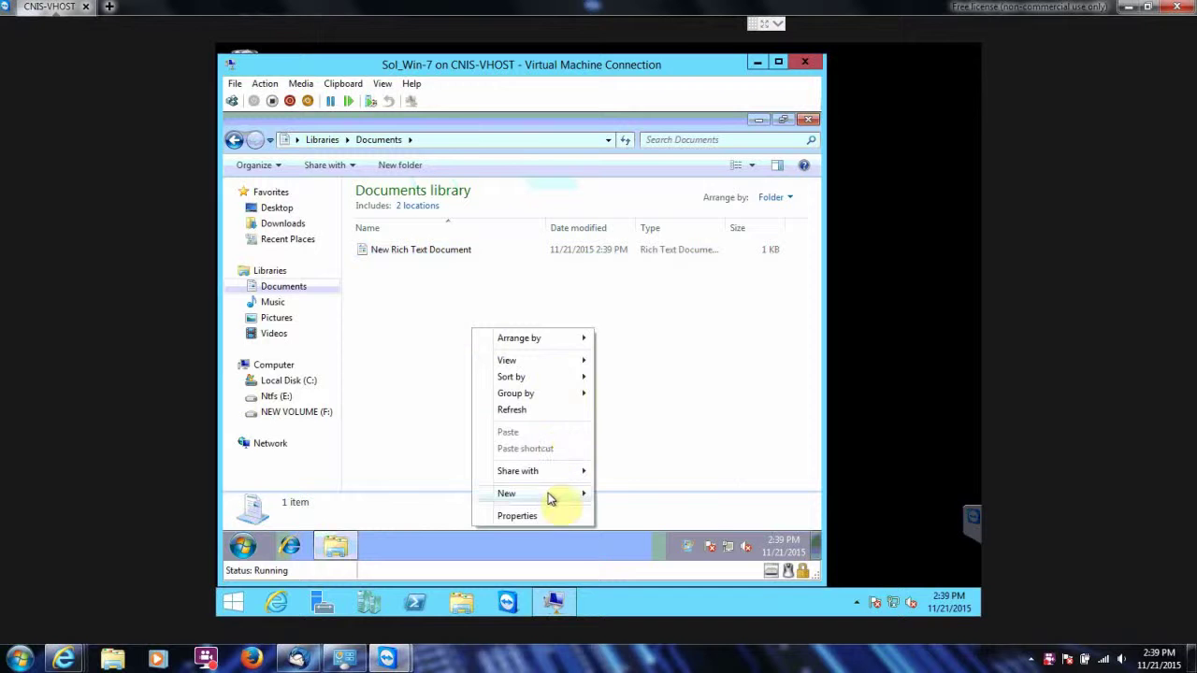
{"action": "mouse_move", "coordinate": [549, 496]}
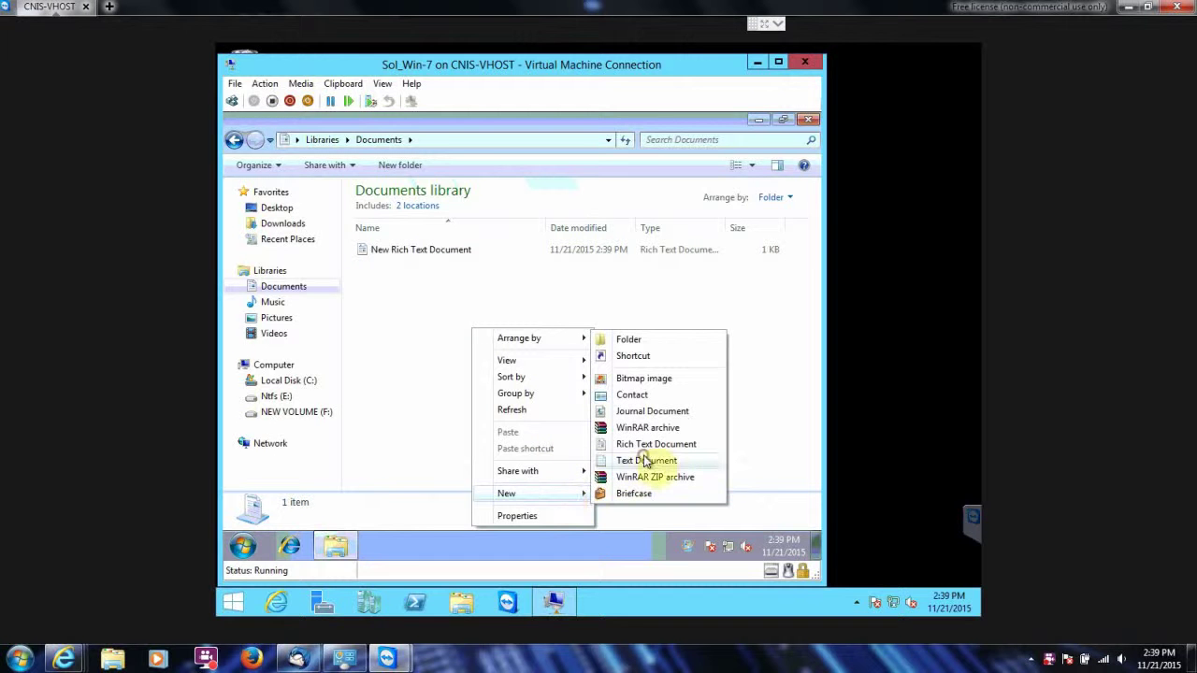
{"action": "left_click", "coordinate": [644, 460]}
{"action": "left_click", "coordinate": [528, 385]}
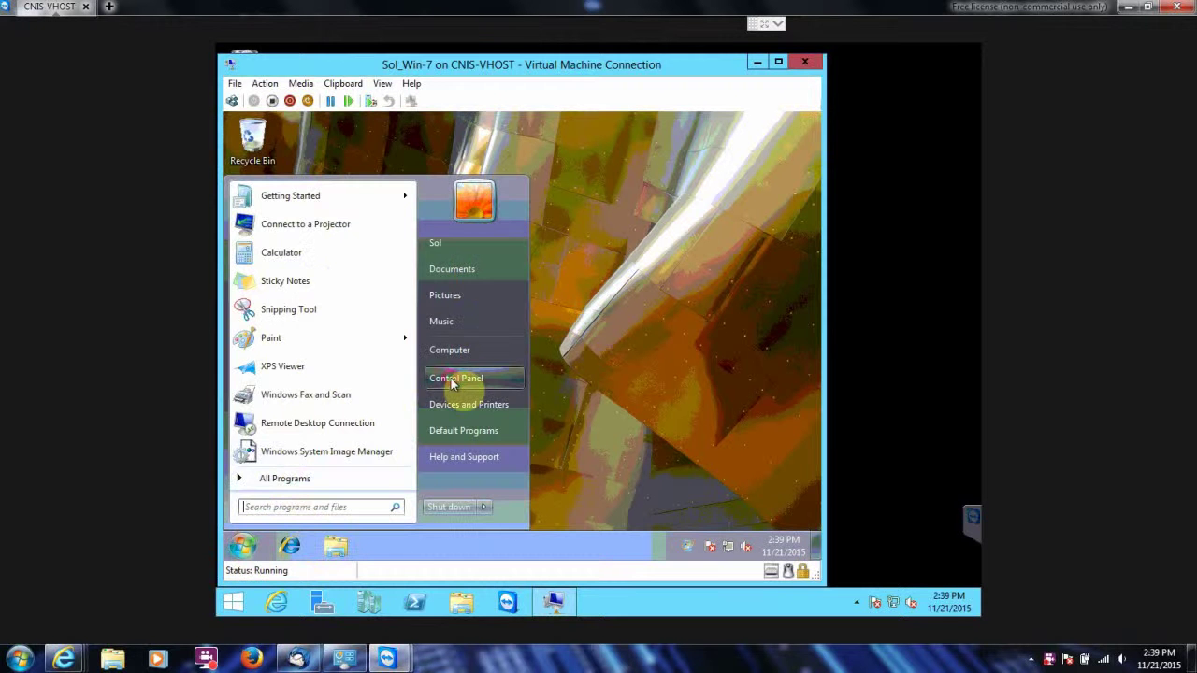
Step: Reopen System Properties on System Protection via Control Panel's System and Security and System pages
{"action": "left_click", "coordinate": [451, 378]}
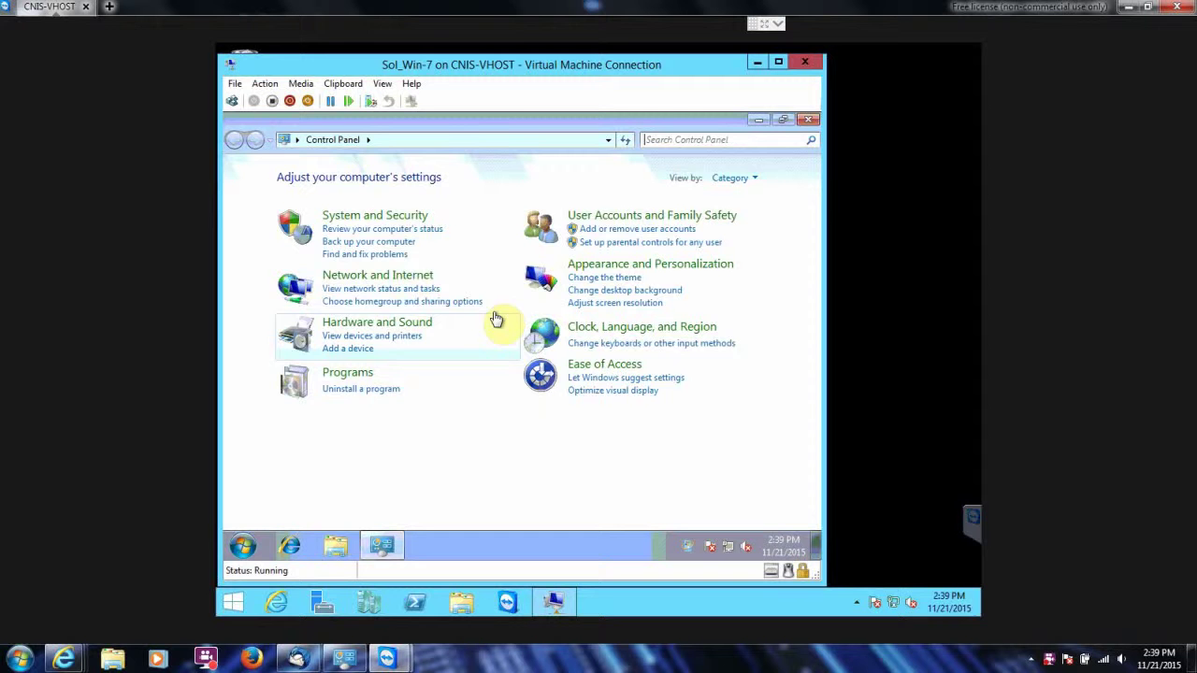
{"action": "left_click", "coordinate": [412, 227]}
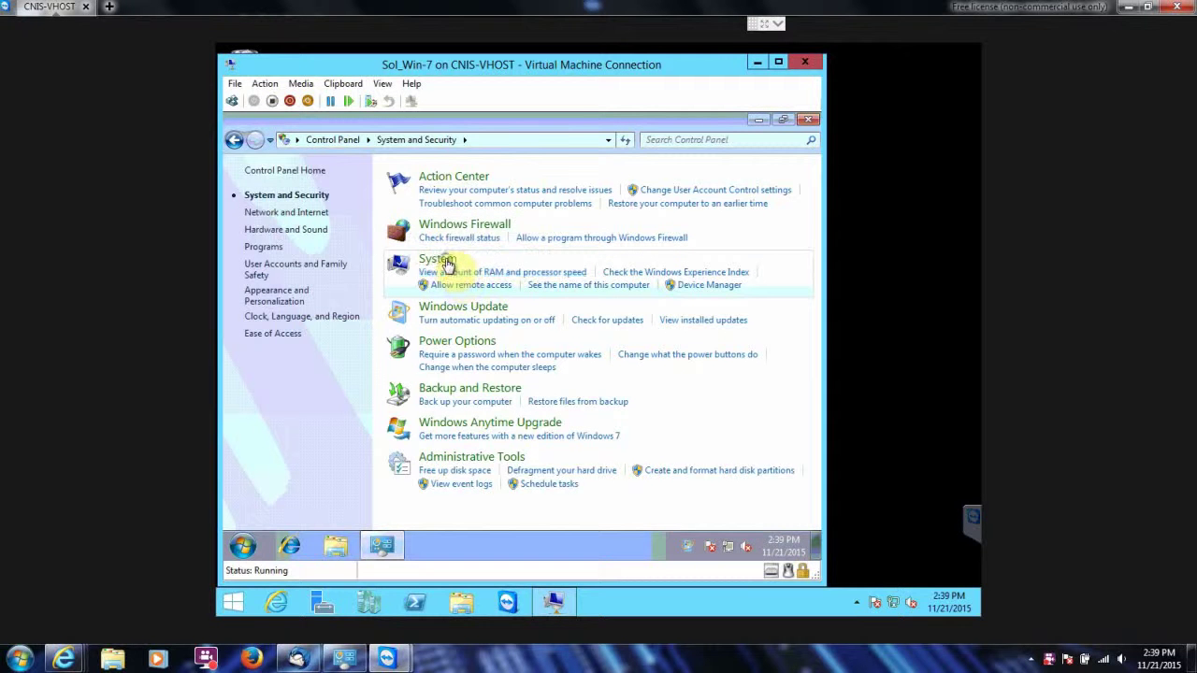
{"action": "left_click", "coordinate": [445, 265]}
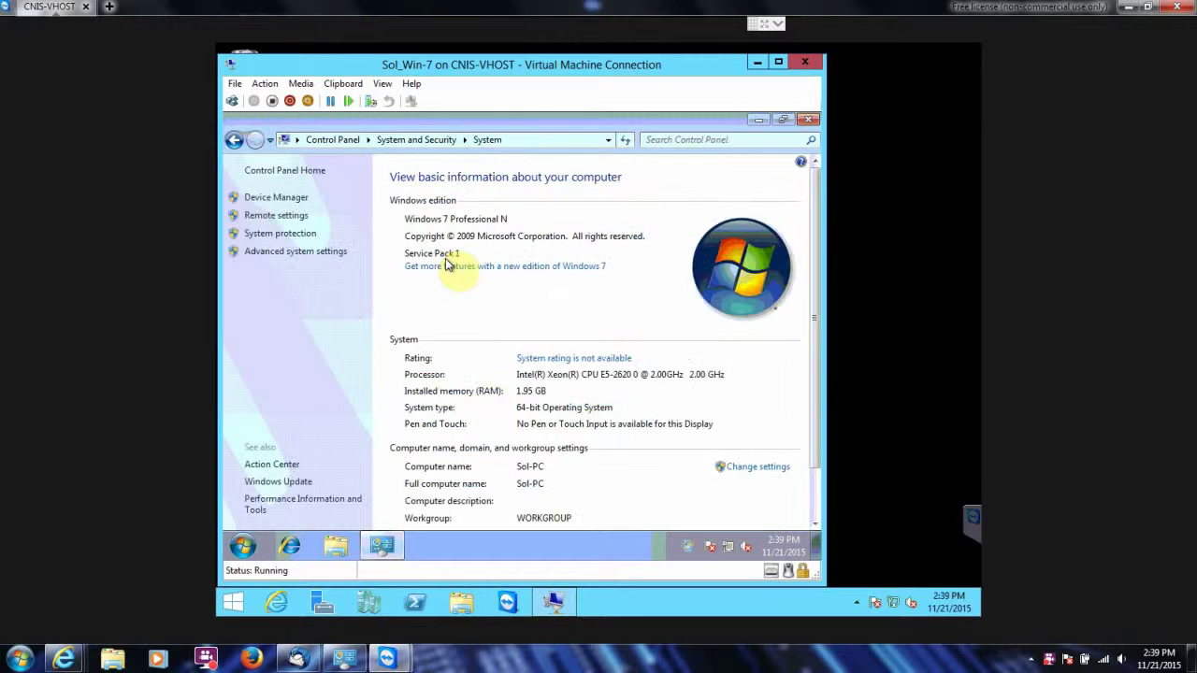
{"action": "left_click", "coordinate": [281, 239]}
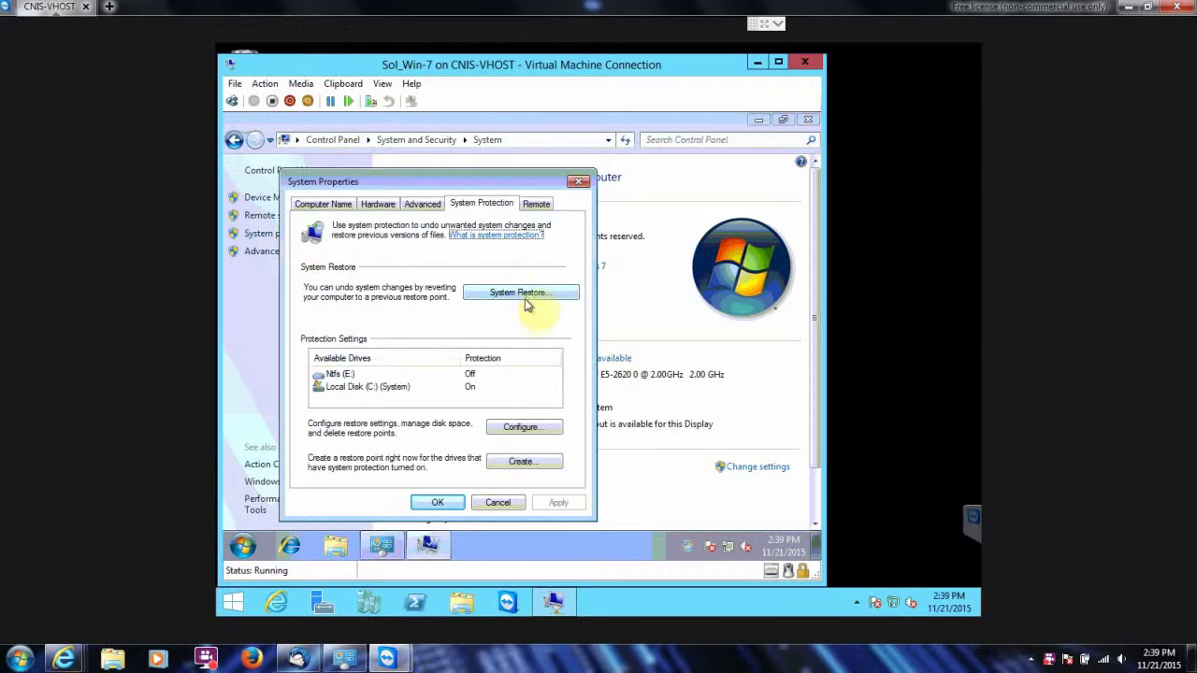
Step: Run System Restore to the 'Old desktop image' point from 11/21/2015 2:38:43 PM and confirm
{"action": "left_click", "coordinate": [526, 297]}
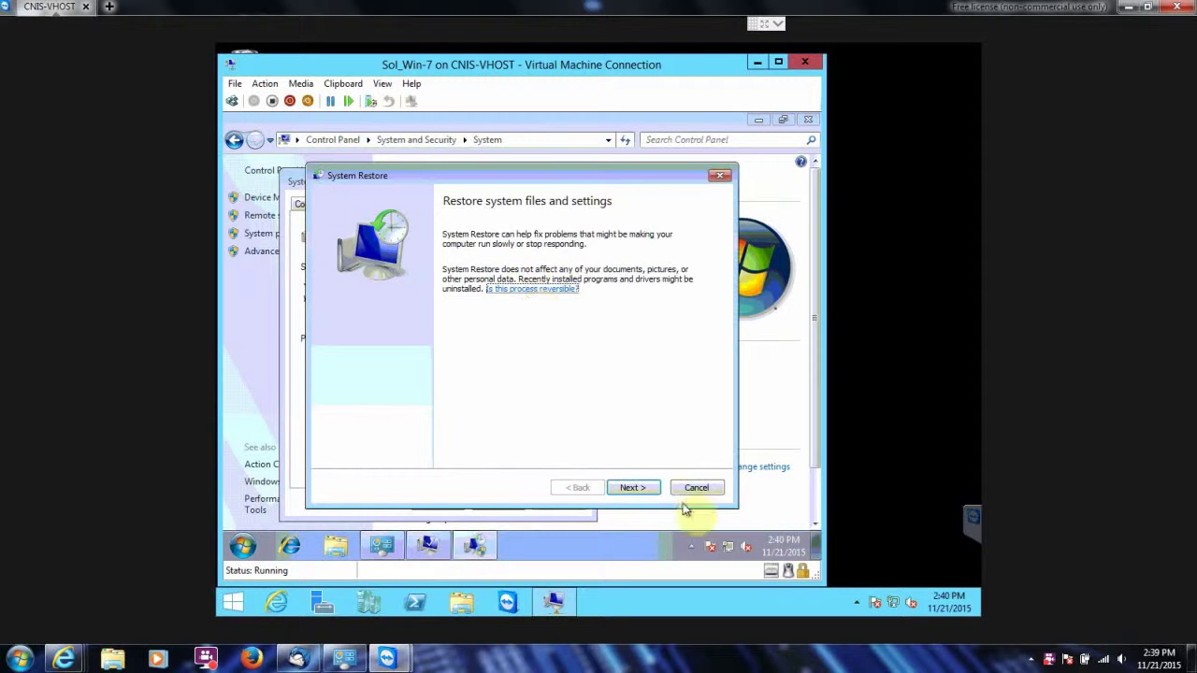
{"action": "left_click", "coordinate": [641, 486]}
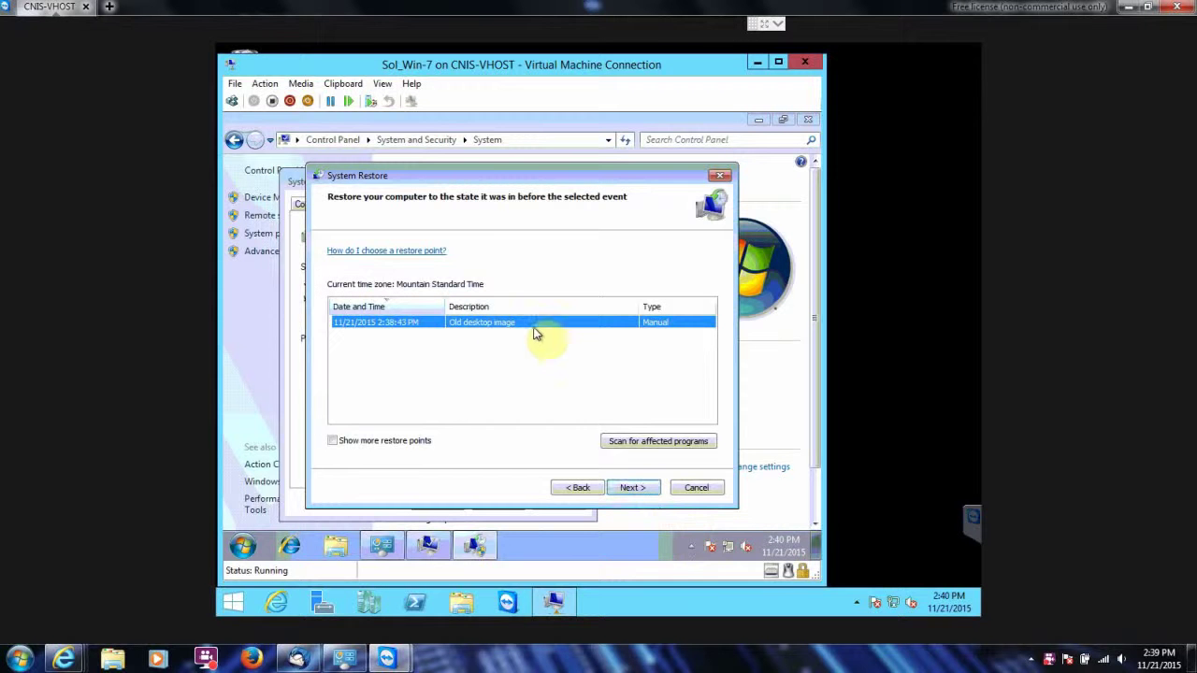
{"action": "left_click", "coordinate": [647, 491]}
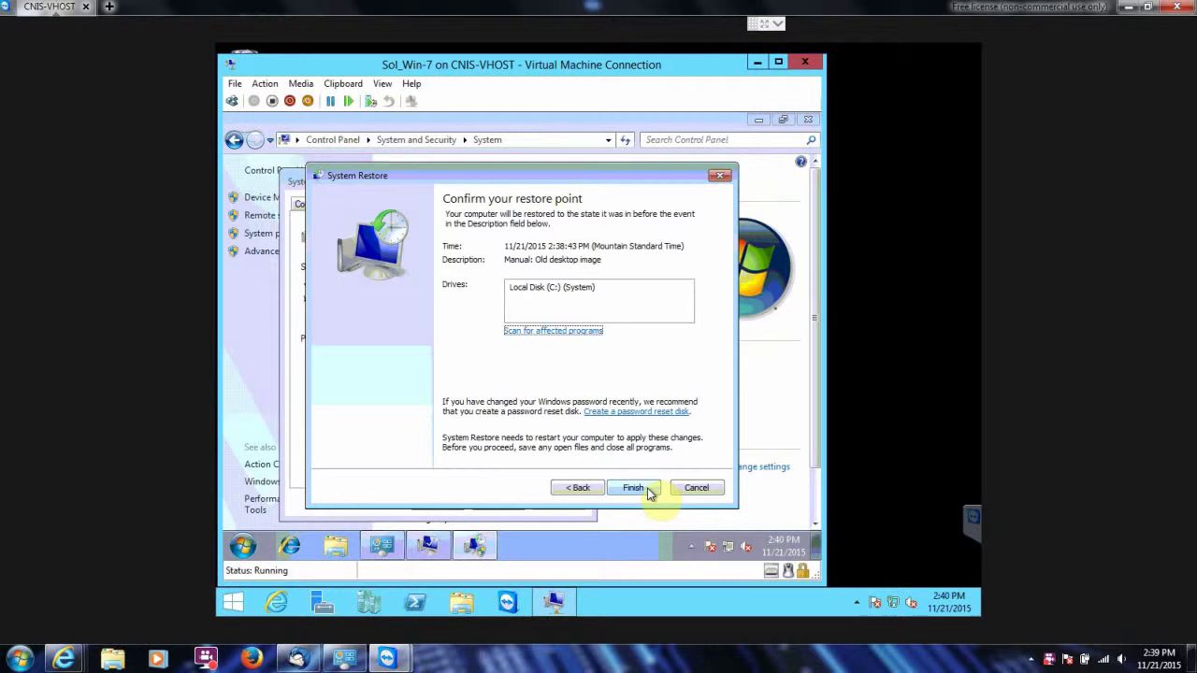
{"action": "left_click", "coordinate": [643, 490]}
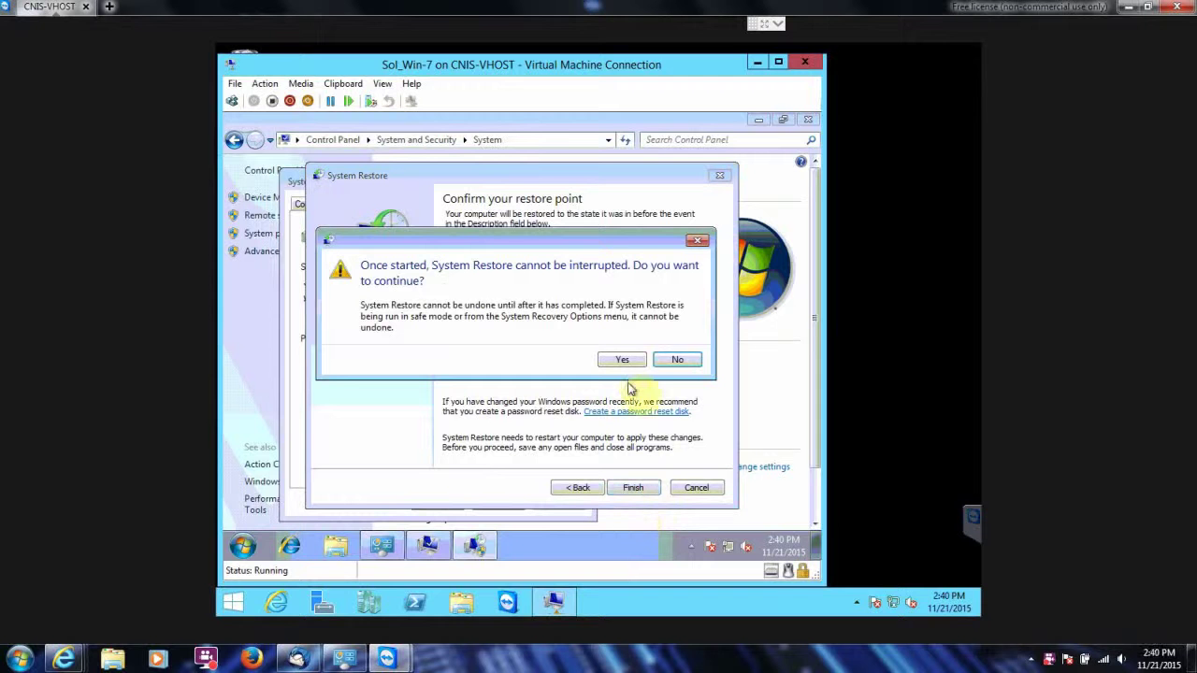
{"action": "left_click", "coordinate": [621, 361]}
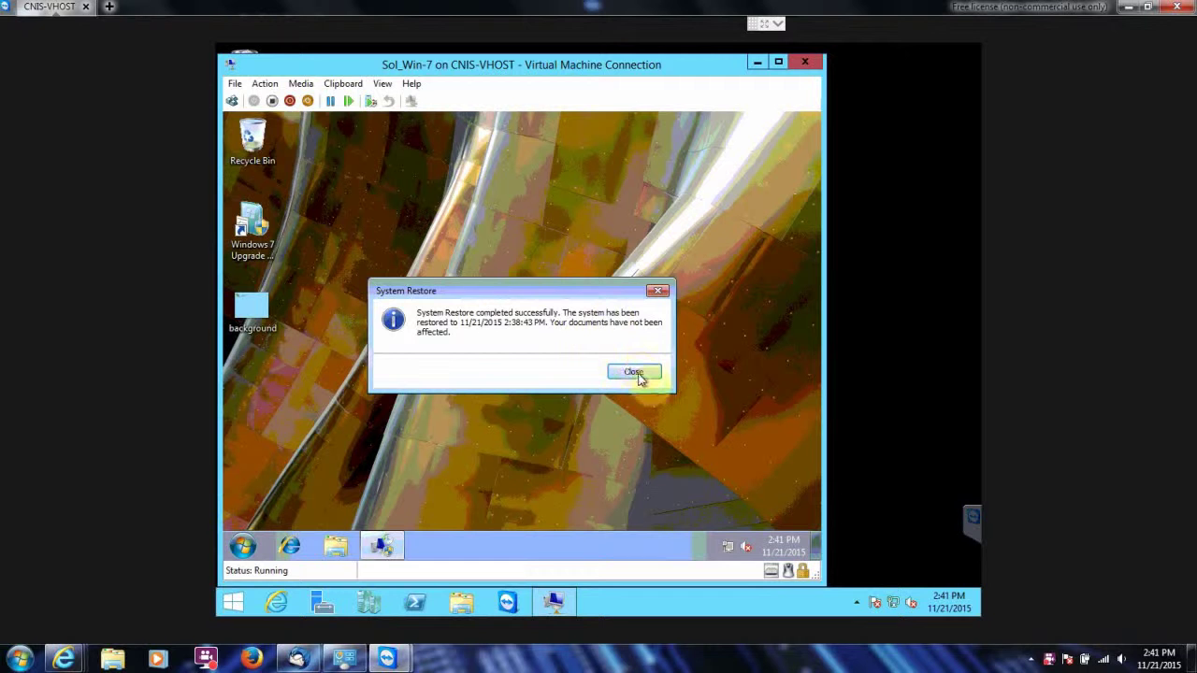
{"action": "left_click", "coordinate": [639, 375]}
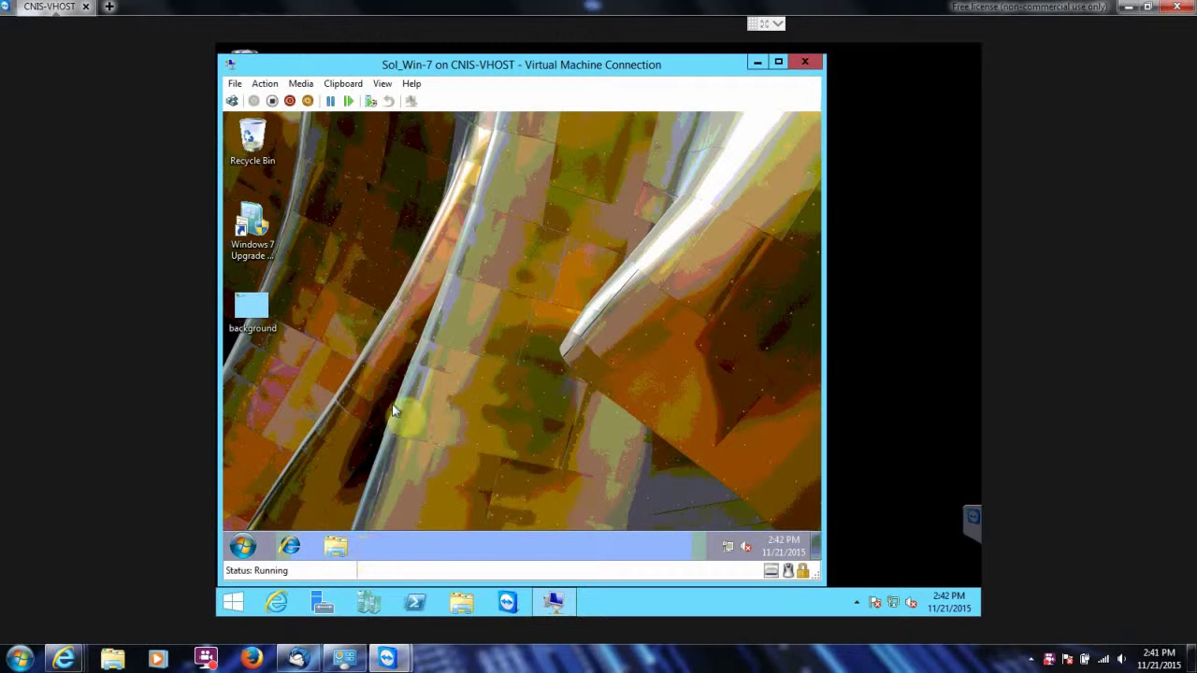
{"action": "left_click", "coordinate": [342, 556]}
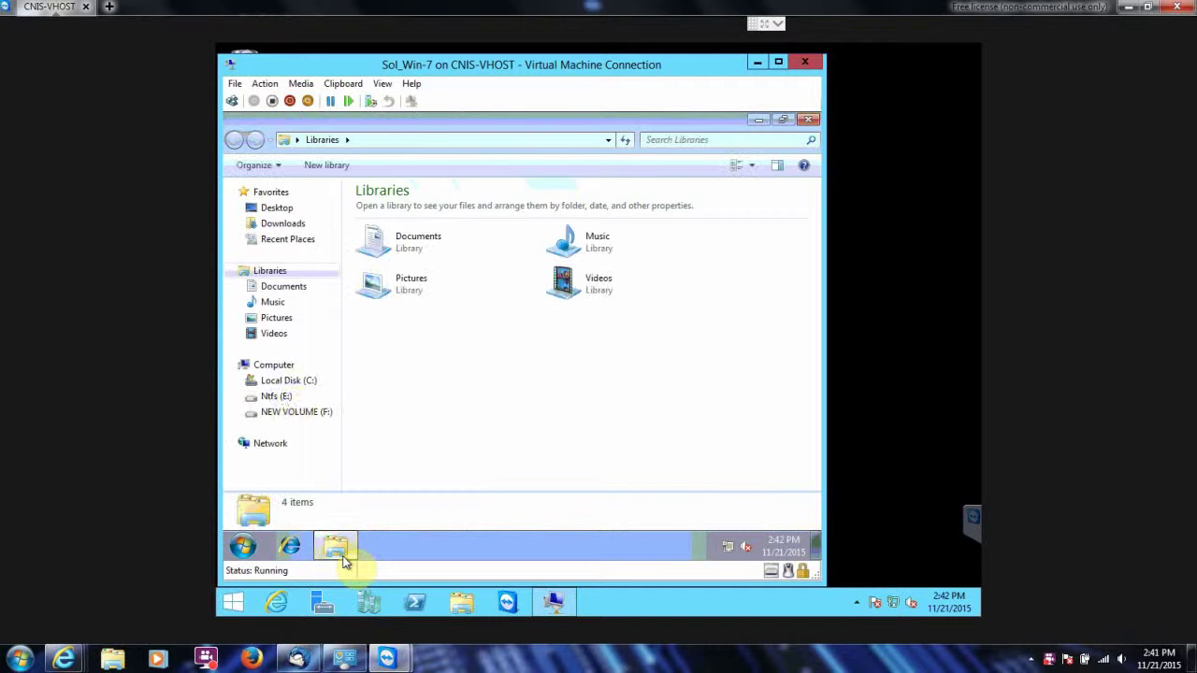
{"action": "left_click", "coordinate": [300, 286]}
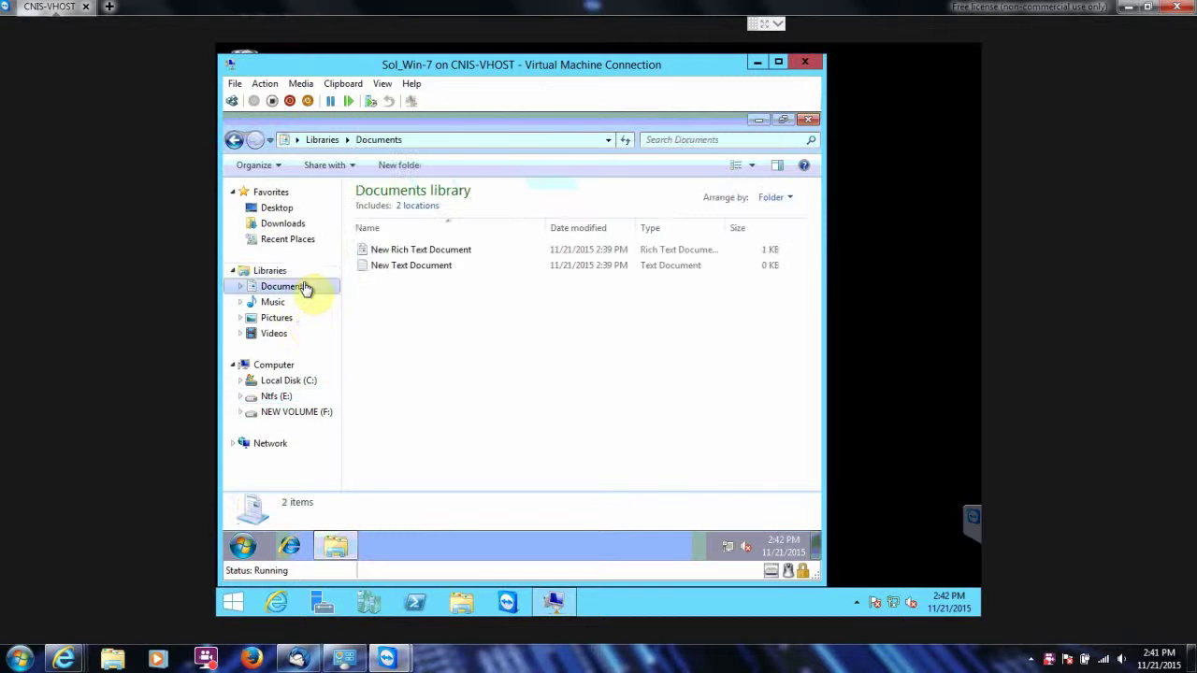
{"action": "left_click", "coordinate": [810, 121]}
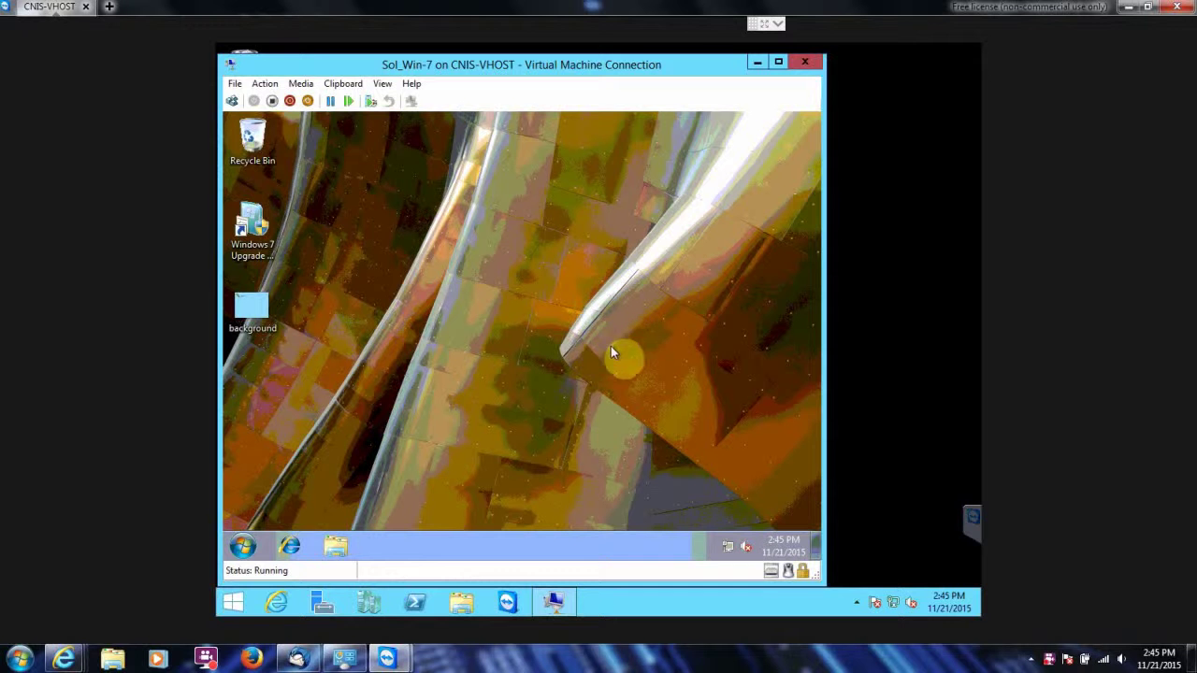
{"action": "left_click", "coordinate": [336, 547]}
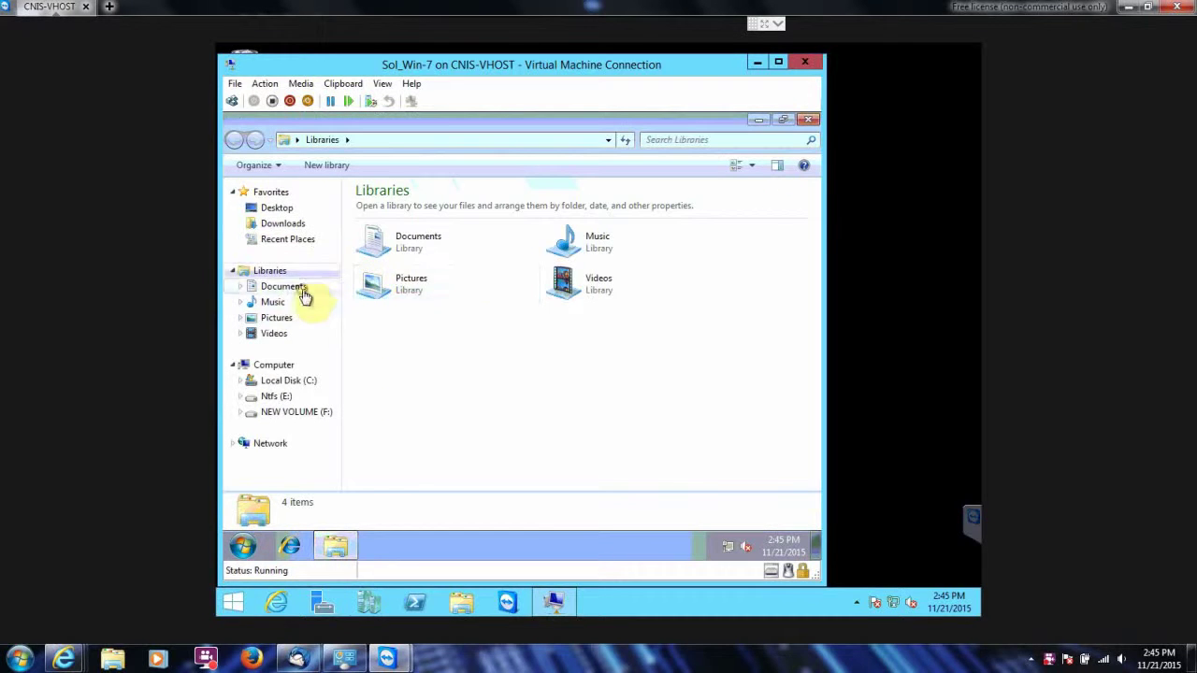
{"action": "left_click", "coordinate": [304, 296]}
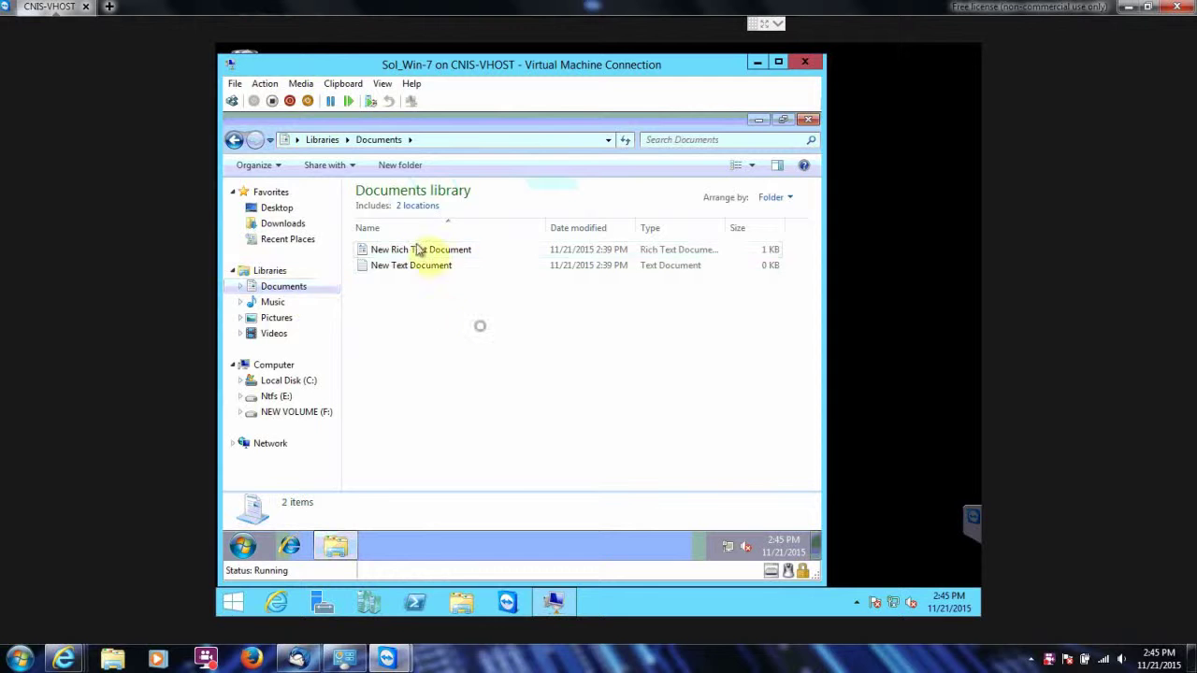
{"action": "left_click_drag", "start_coordinate": [479, 325], "coordinate": [409, 232]}
{"action": "left_click", "coordinate": [495, 299]}
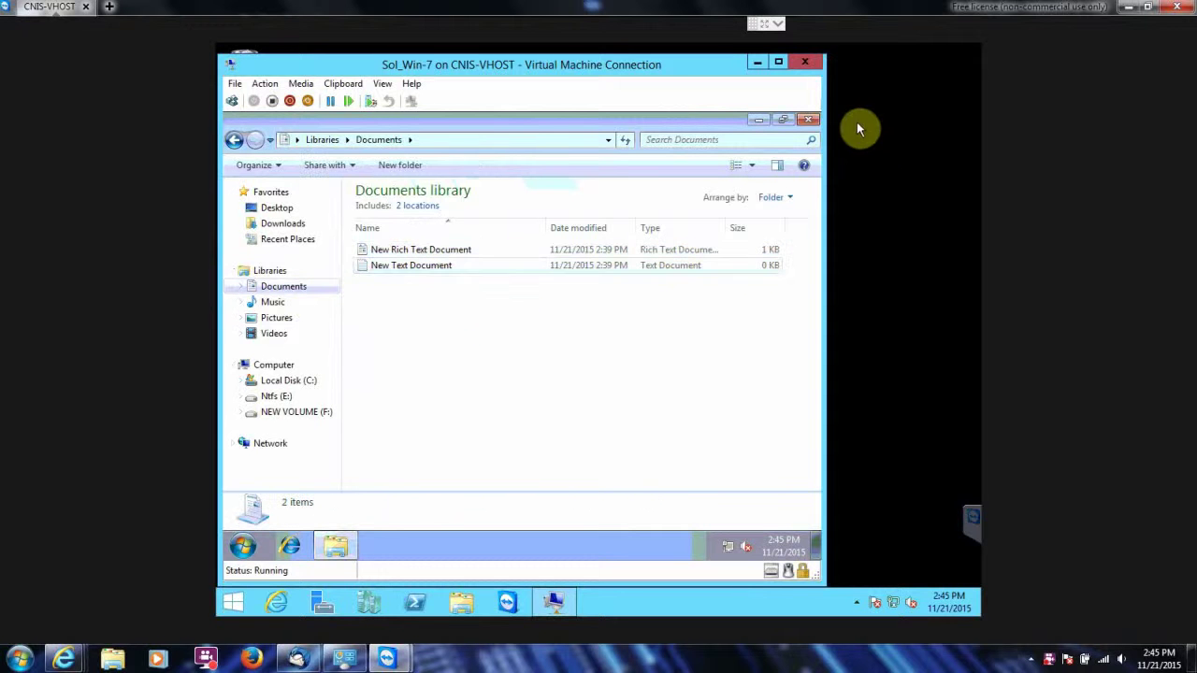
{"action": "left_click", "coordinate": [809, 121]}
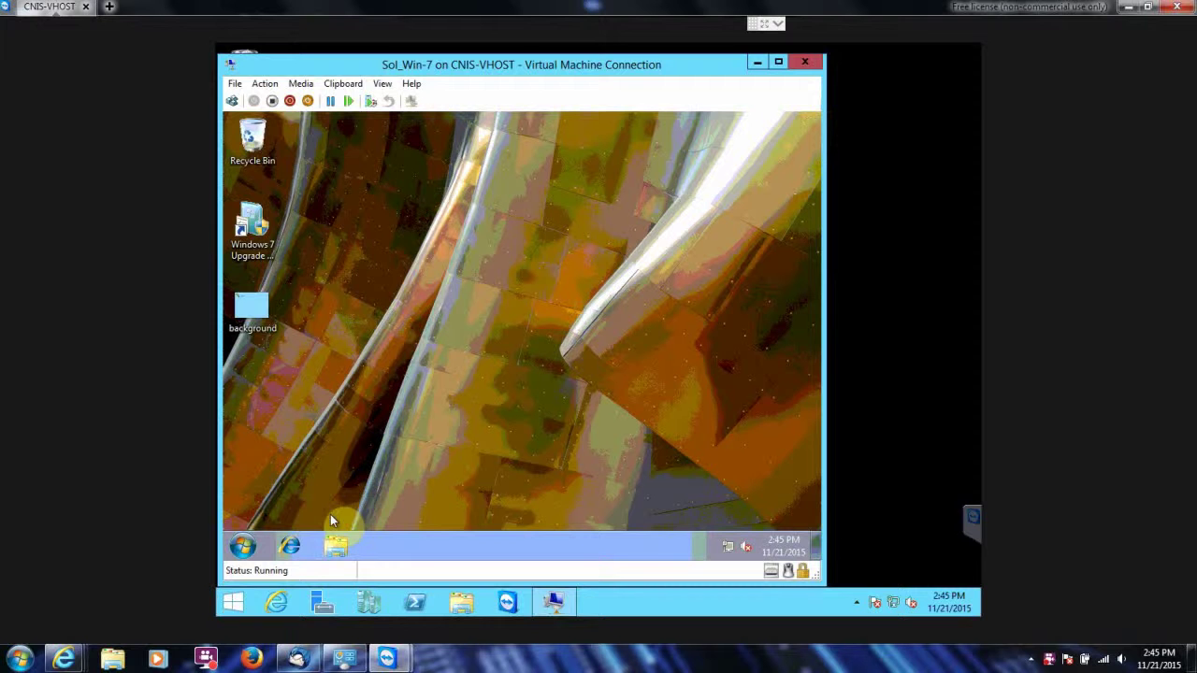